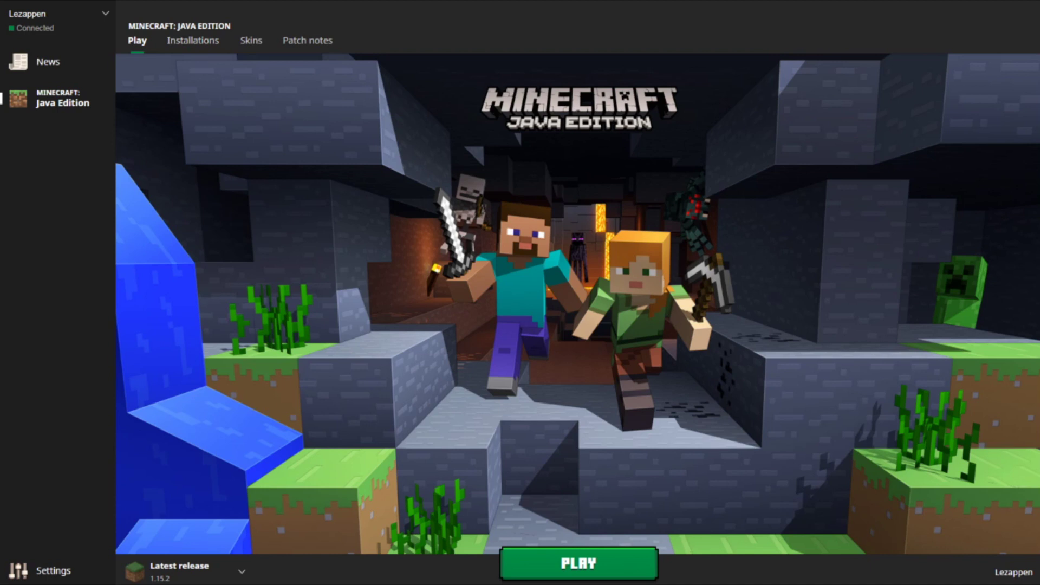
# - Switch to the Installations list and start a new installation
pyautogui.click(193, 41)
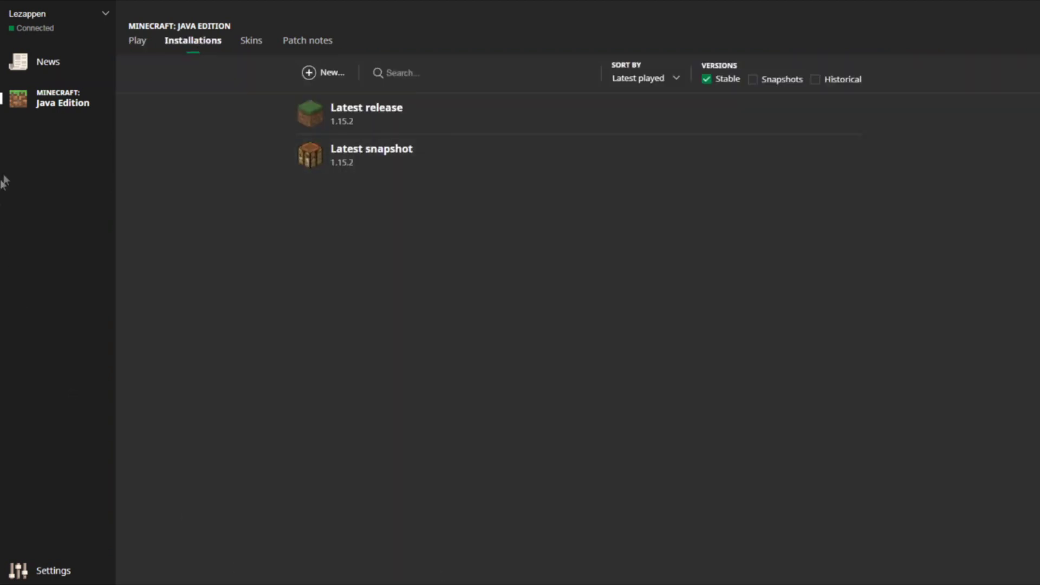
pyautogui.click(328, 74)
# - Set the new installation's version to release 1.12.1
pyautogui.click(470, 179)
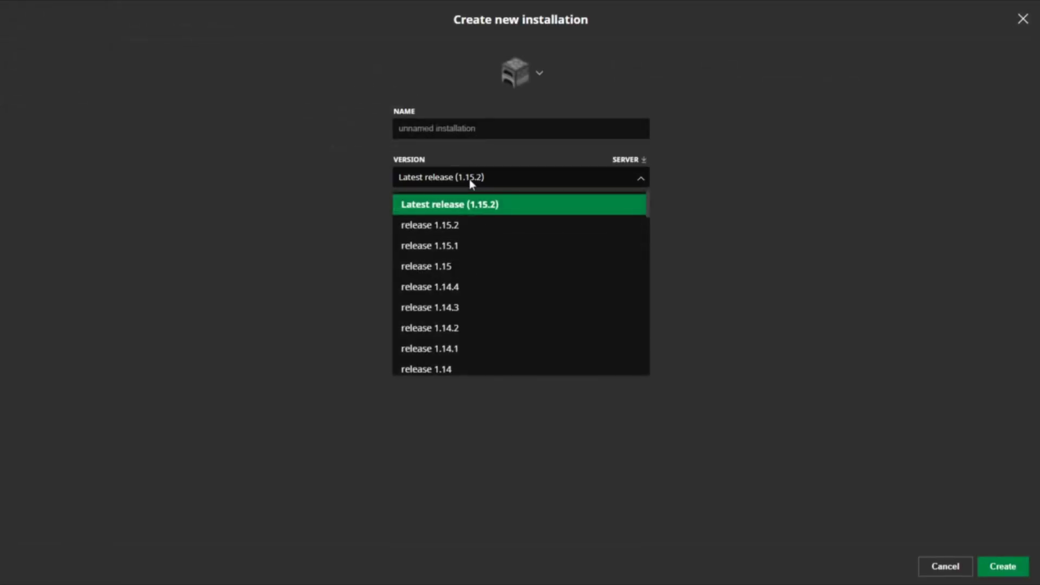
pyautogui.scroll(-1, 516, 308)
pyautogui.scroll(-1, 516, 308)
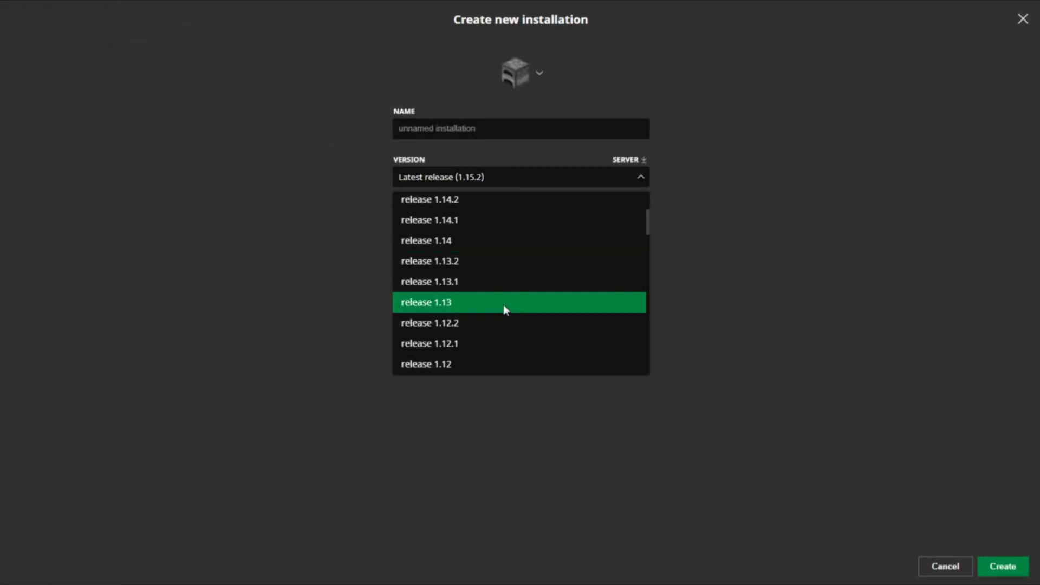
pyautogui.click(453, 344)
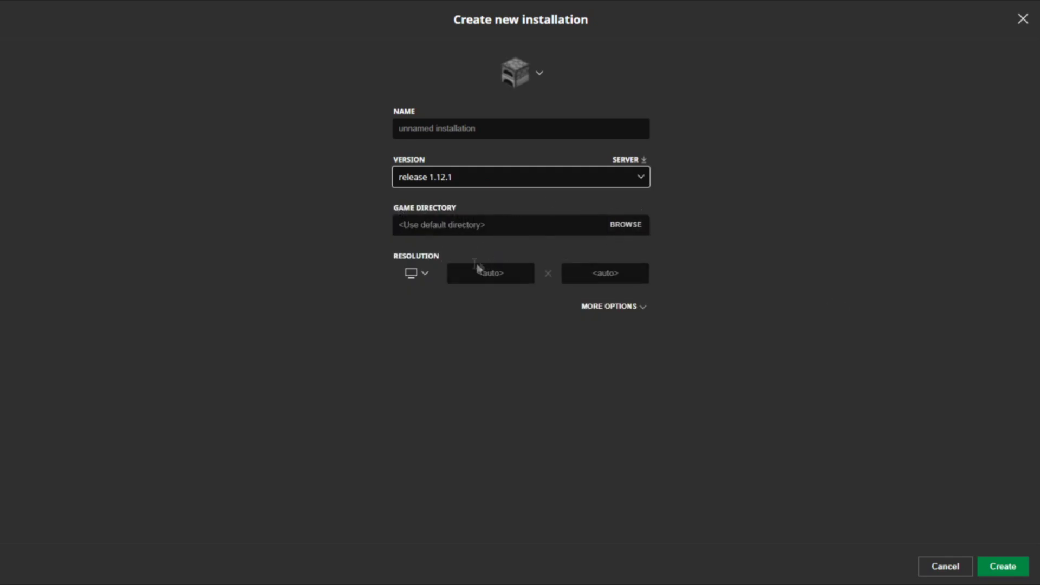
# - Change the JVM memory argument from -Xmx2G to -Xmx4G and create the installation
pyautogui.click(607, 307)
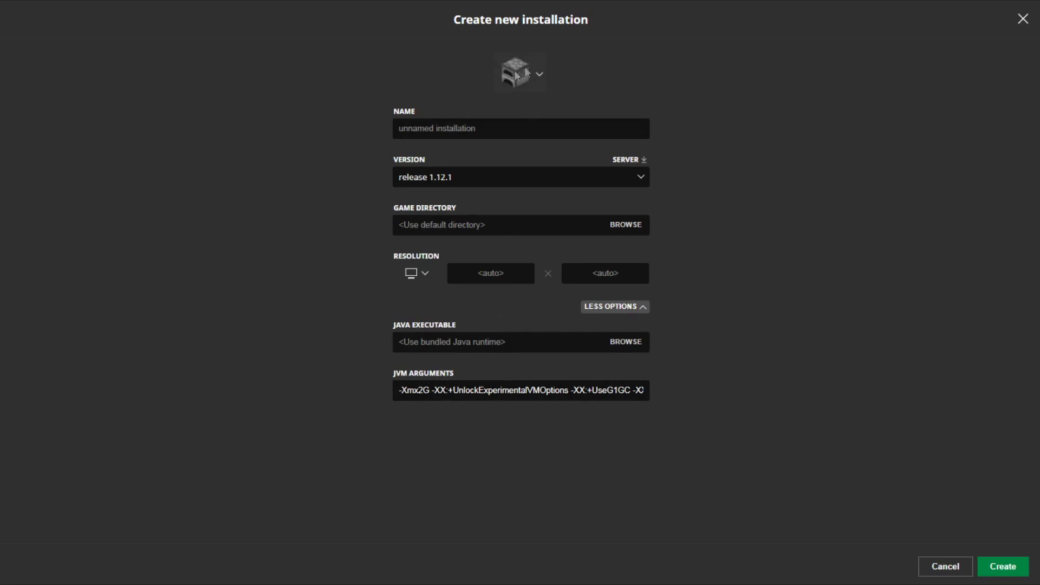
pyautogui.click(429, 391)
pyautogui.press('BackSpace')
pyautogui.write('4')
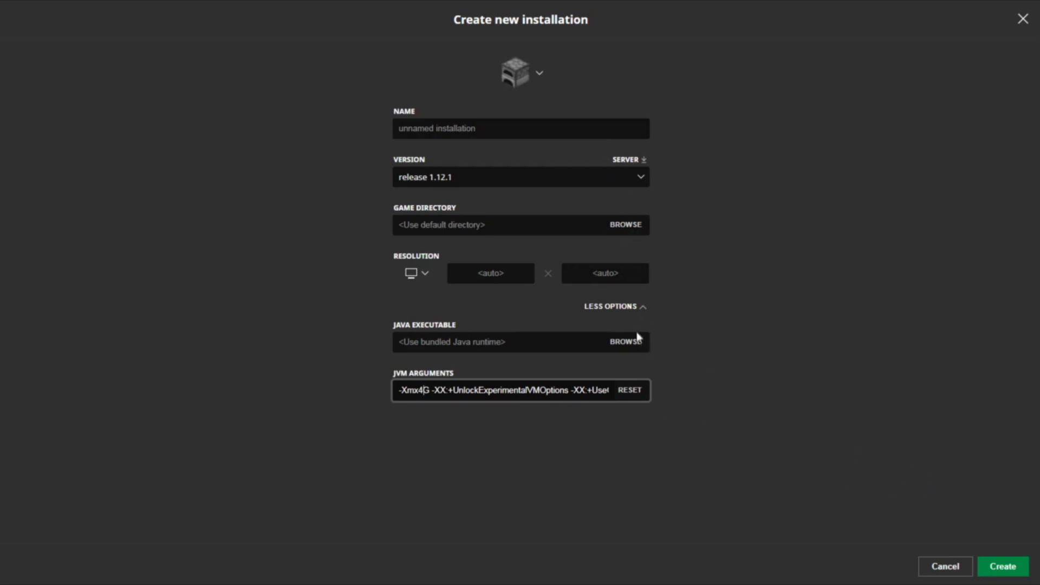
pyautogui.click(649, 311)
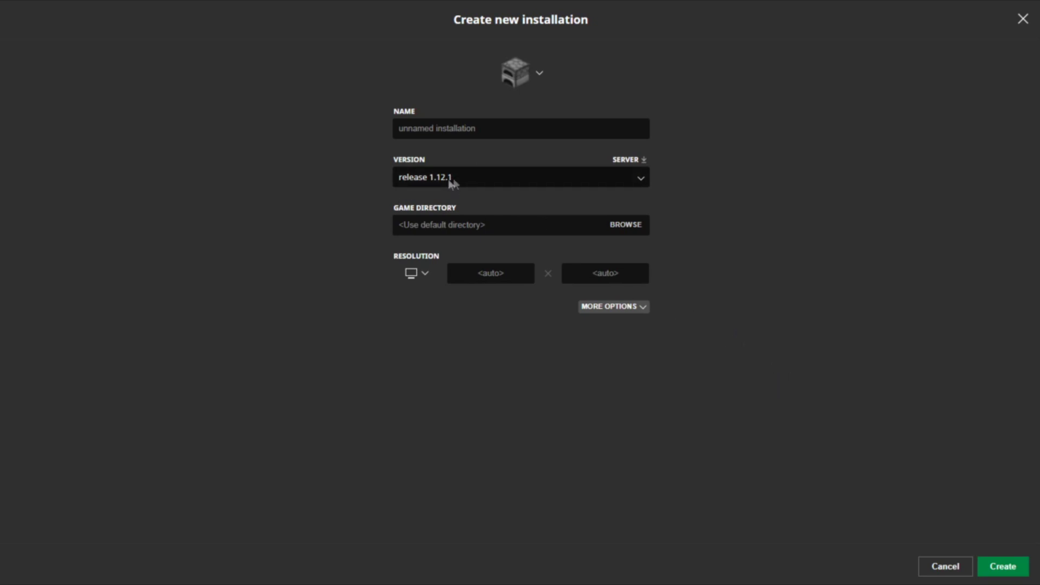
pyautogui.click(1008, 569)
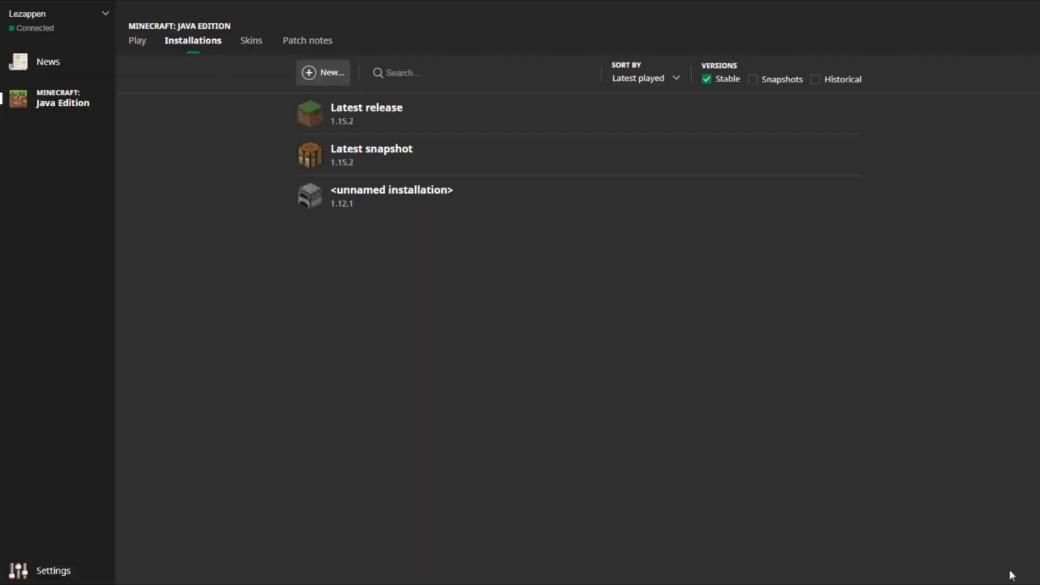
# - Launch MacroModDemo, then select the LiteLoader download page address
pyautogui.click(813, 202)
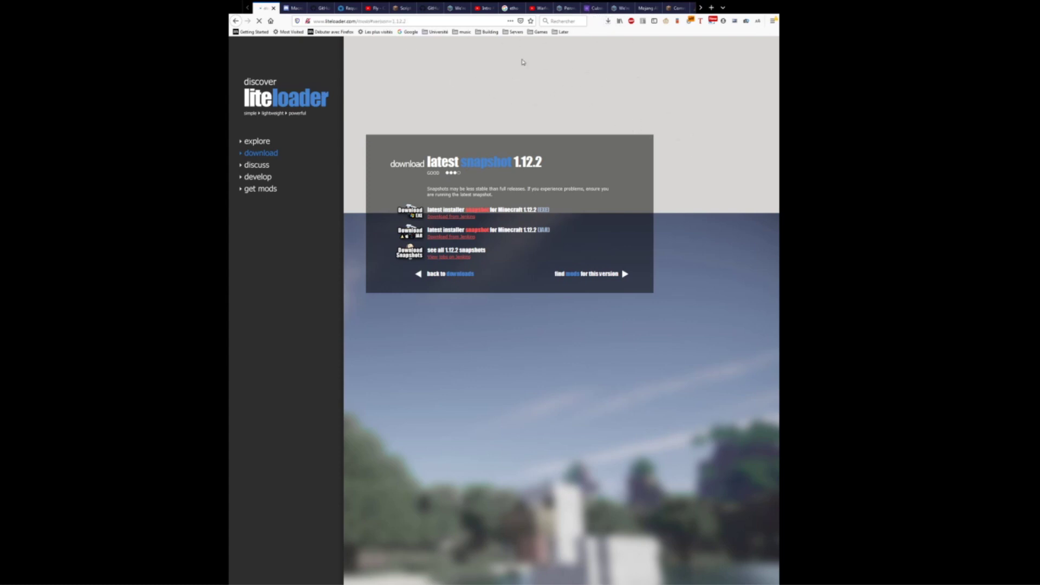
pyautogui.click(363, 20)
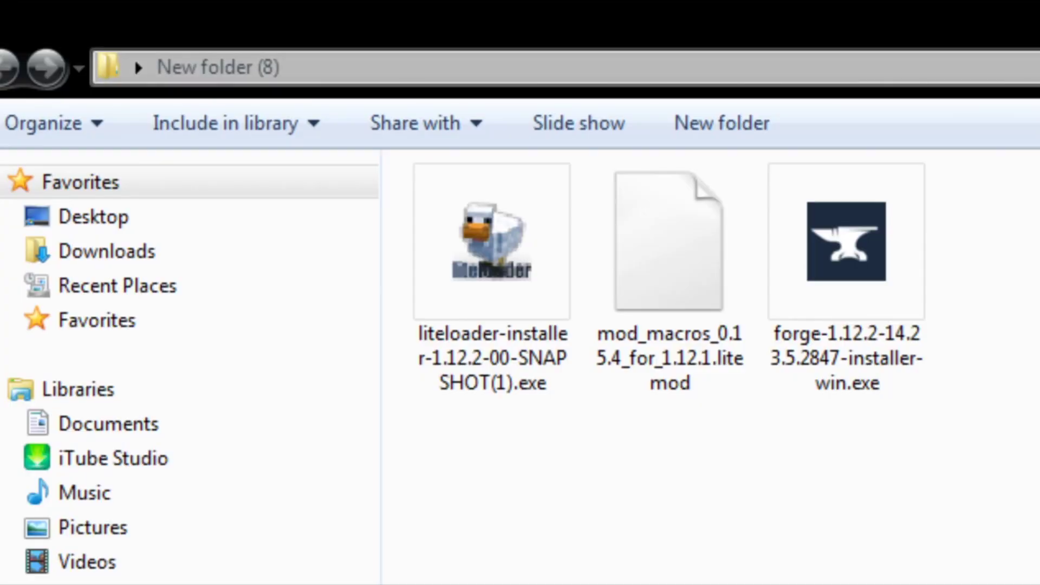
# - Run the Forge installer forge-1.12.2-14.23.5.2847-installer-win.exe
pyautogui.click(934, 198)
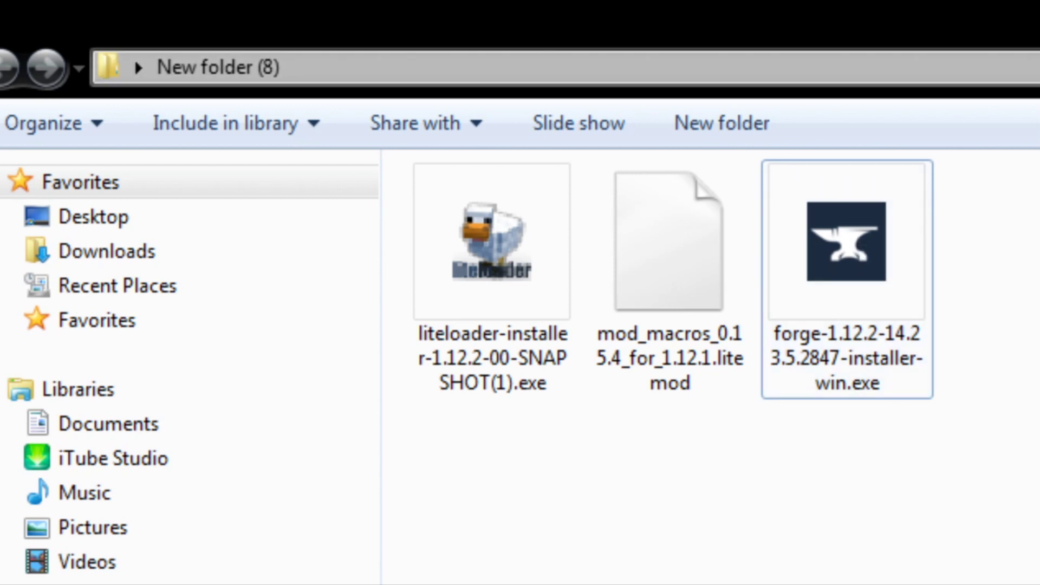
pyautogui.doubleClick(853, 301)
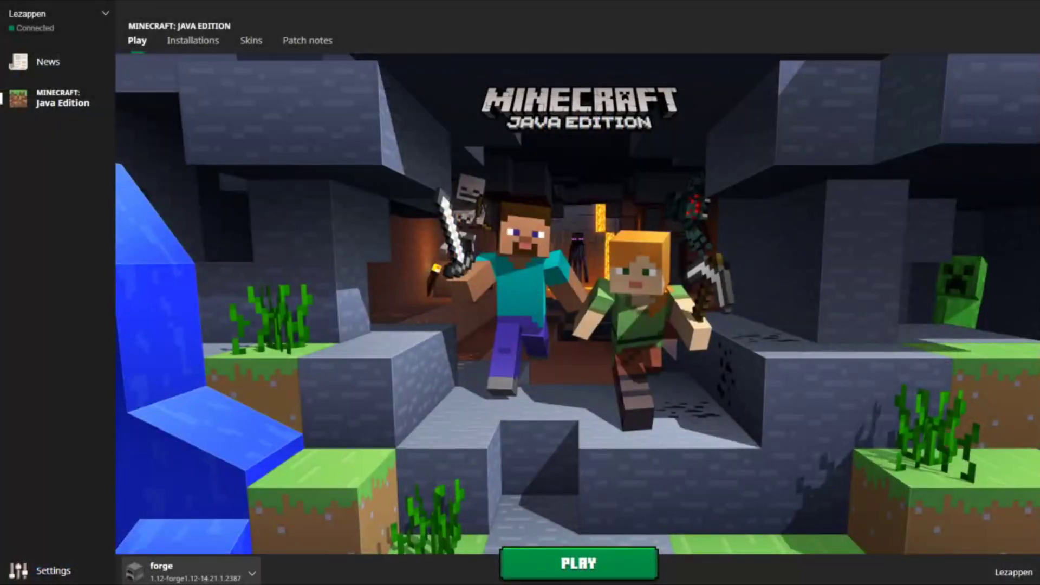
# - Choose the forge installation and launch the game with it
pyautogui.click(189, 571)
pyautogui.click(536, 564)
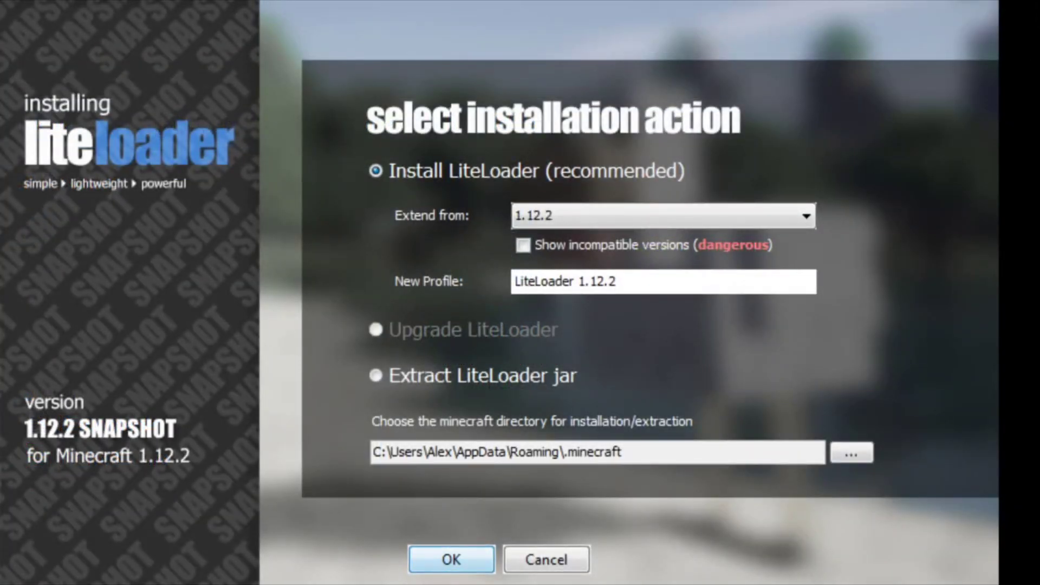
# - Extend LiteLoader from 1.12.2-forge1.12.2-14.23.5.2847 and confirm the installation
pyautogui.click(664, 216)
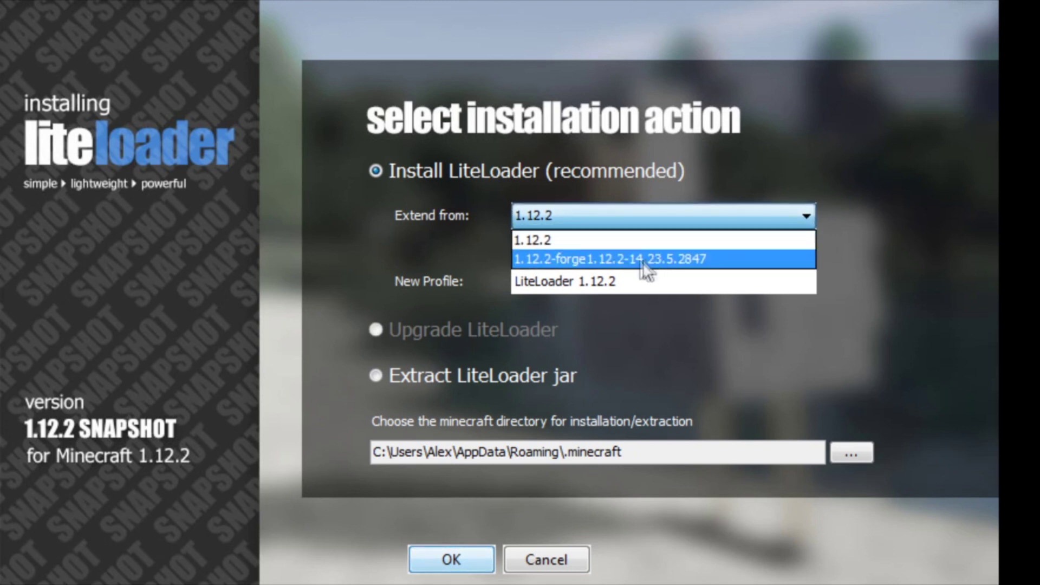
pyautogui.click(599, 261)
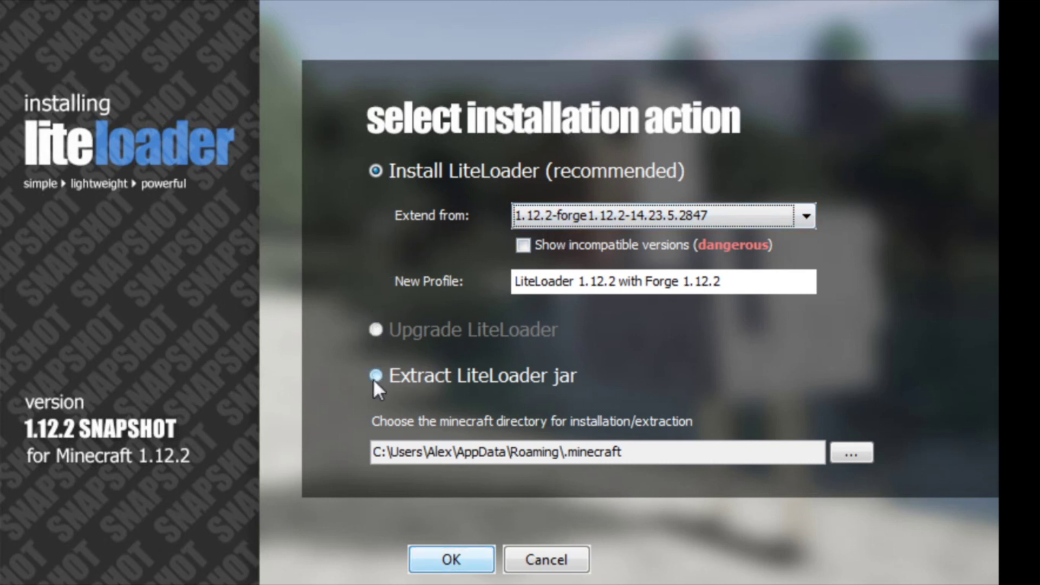
pyautogui.click(448, 560)
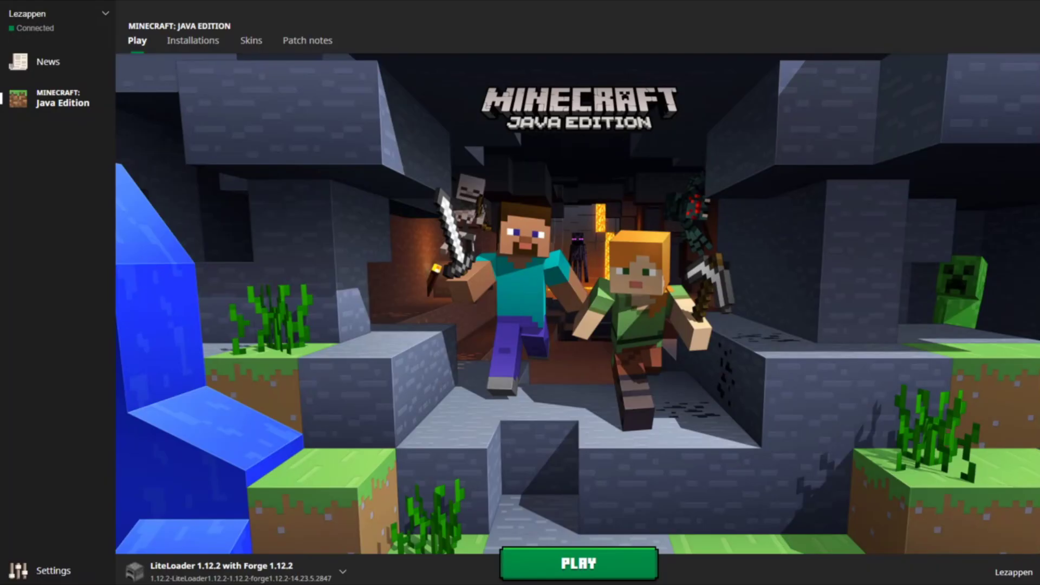
# - Review the installation profiles, then play LiteLoader 1.12.2 with Forge 1.12.2
pyautogui.click(343, 573)
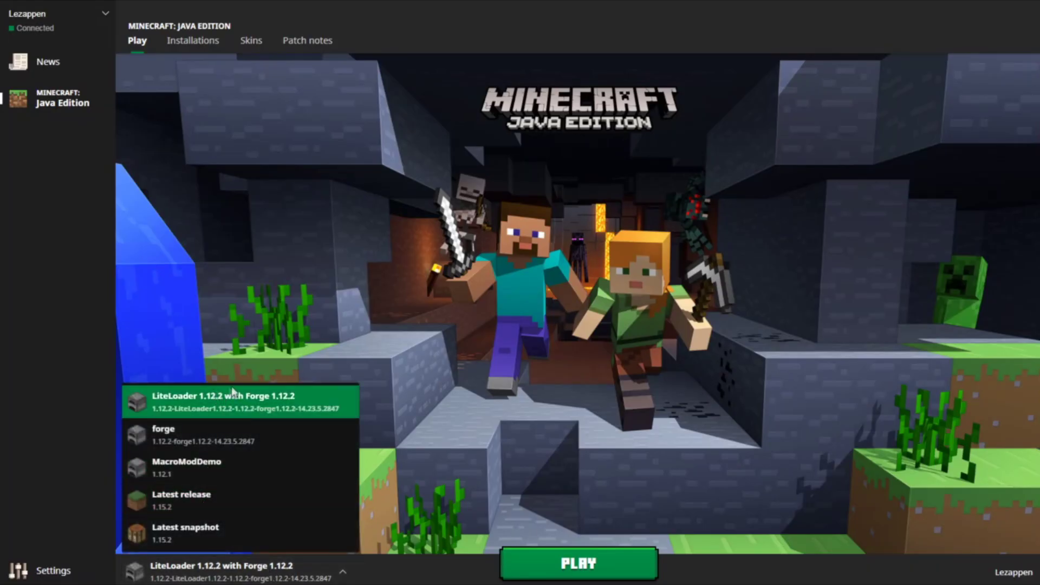
pyautogui.click(189, 47)
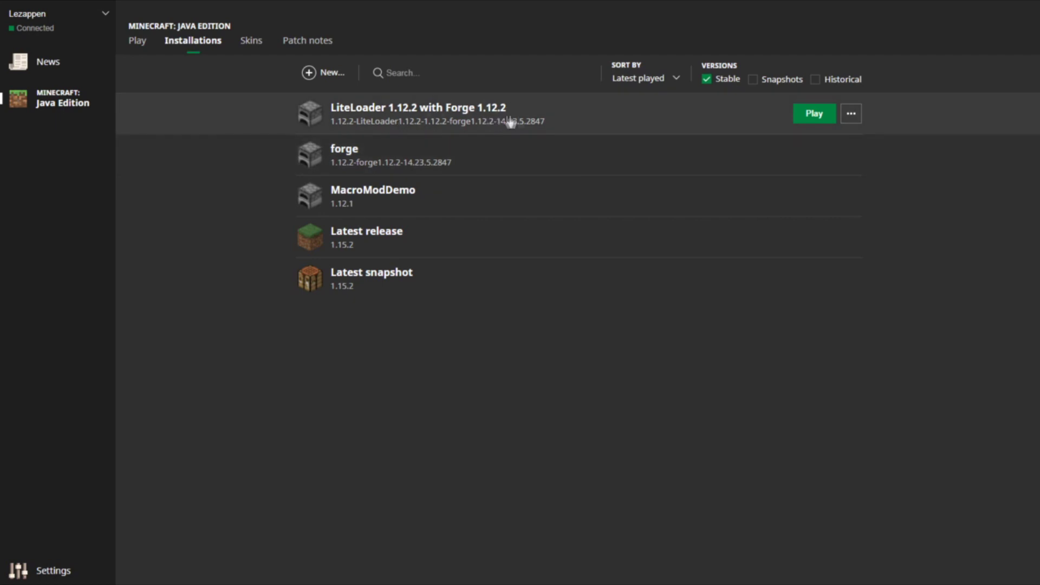
pyautogui.click(140, 44)
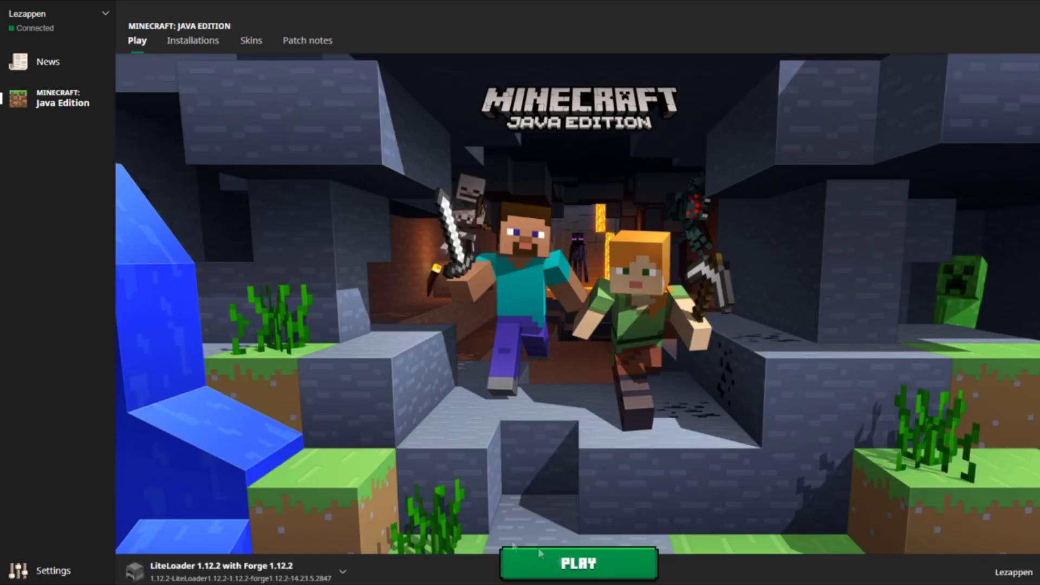
pyautogui.click(584, 560)
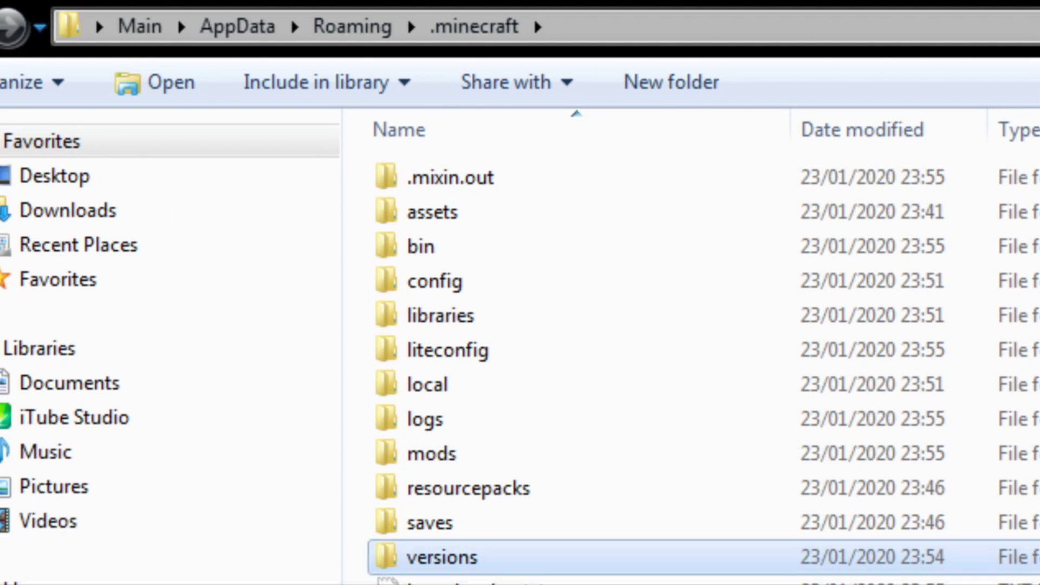
# - Open the mods\1.12 folder and drag the macros .litemod file into it
pyautogui.click(477, 582)
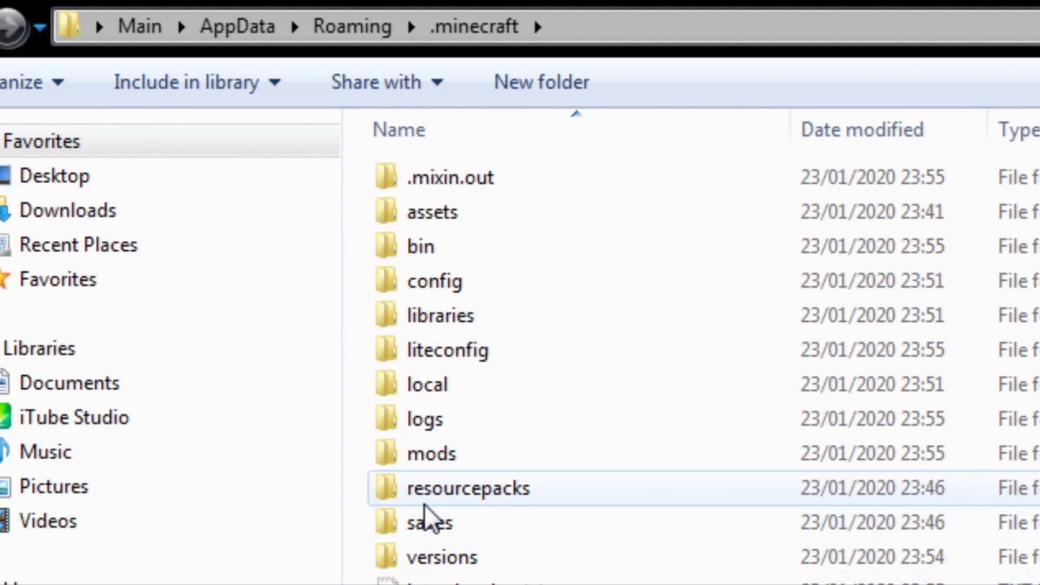
pyautogui.click(447, 351)
pyautogui.doubleClick(431, 453)
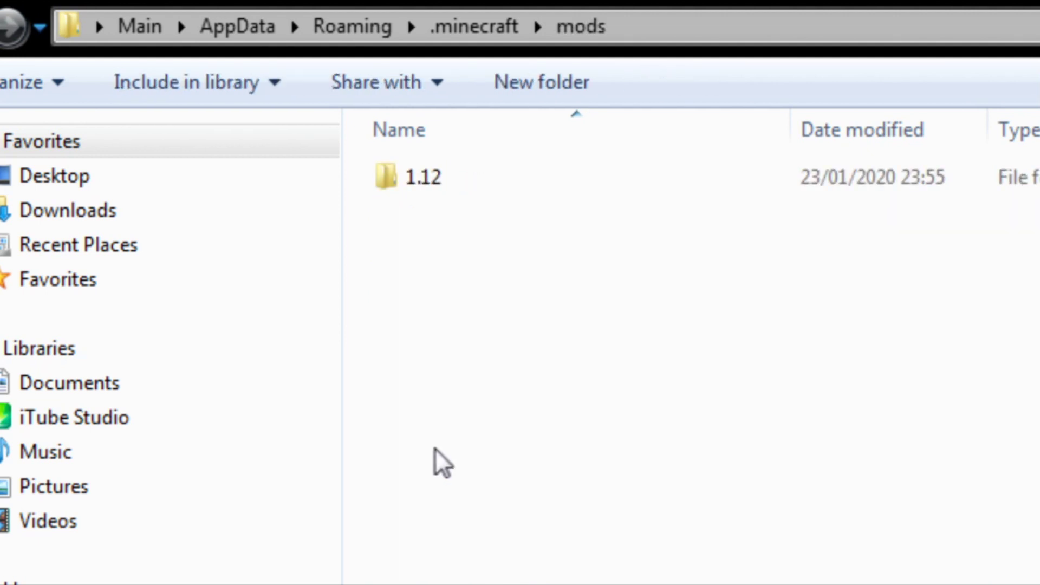
pyautogui.doubleClick(424, 204)
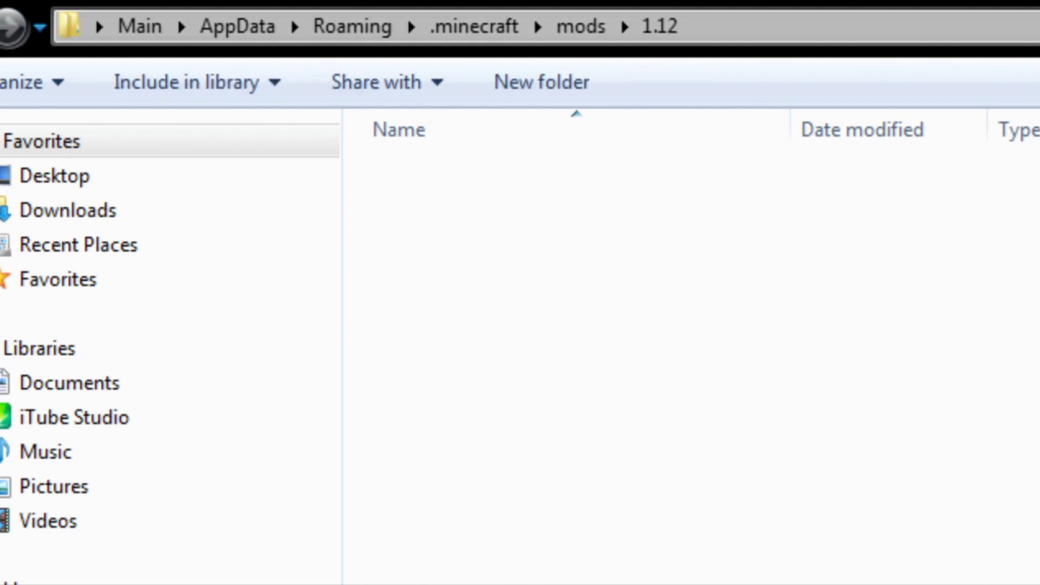
pyautogui.moveTo(1039, 325); pyautogui.dragTo(719, 314)
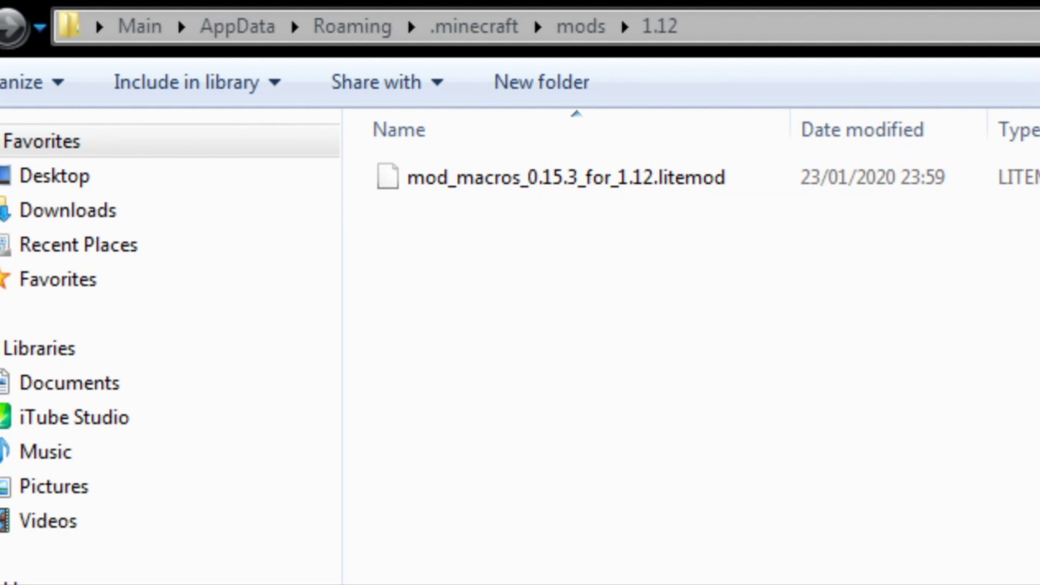
pyautogui.hotkey('alt', 'Tab')
pyautogui.hotkey('alt', 'Tab')
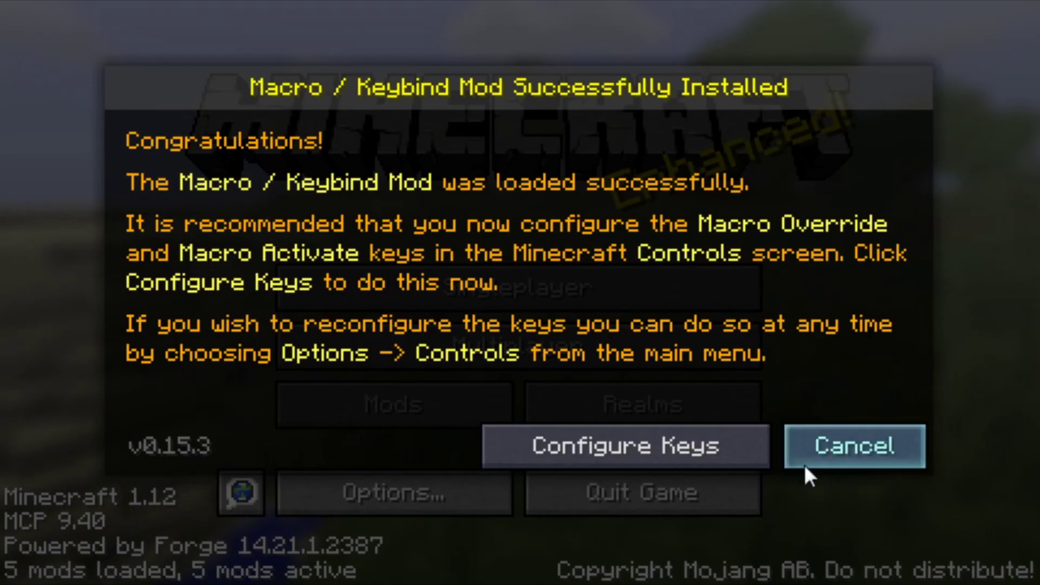
# - Dismiss the Macro / Keybind Mod successfully installed message with Cancel
pyautogui.click(832, 458)
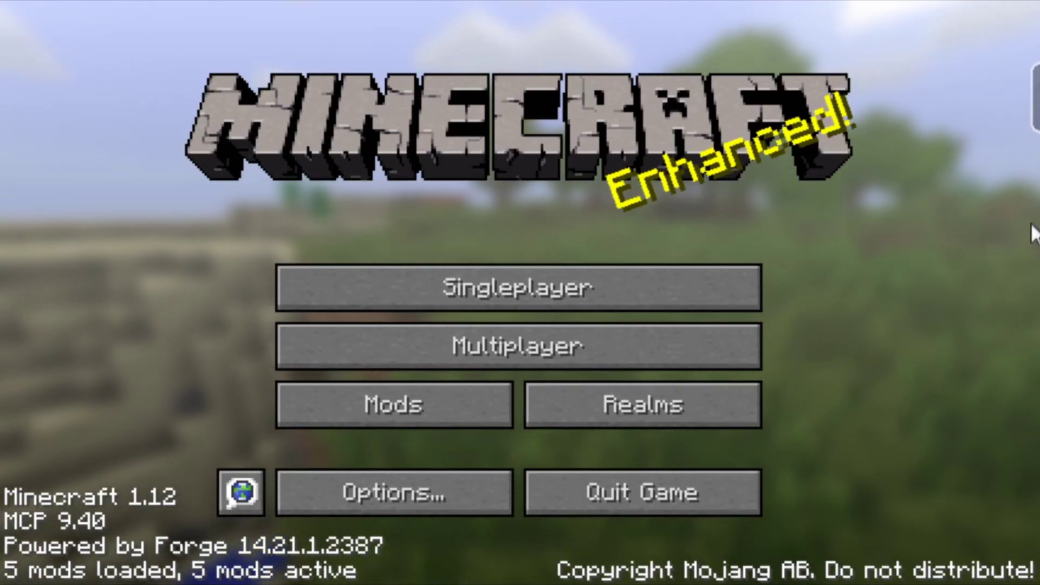